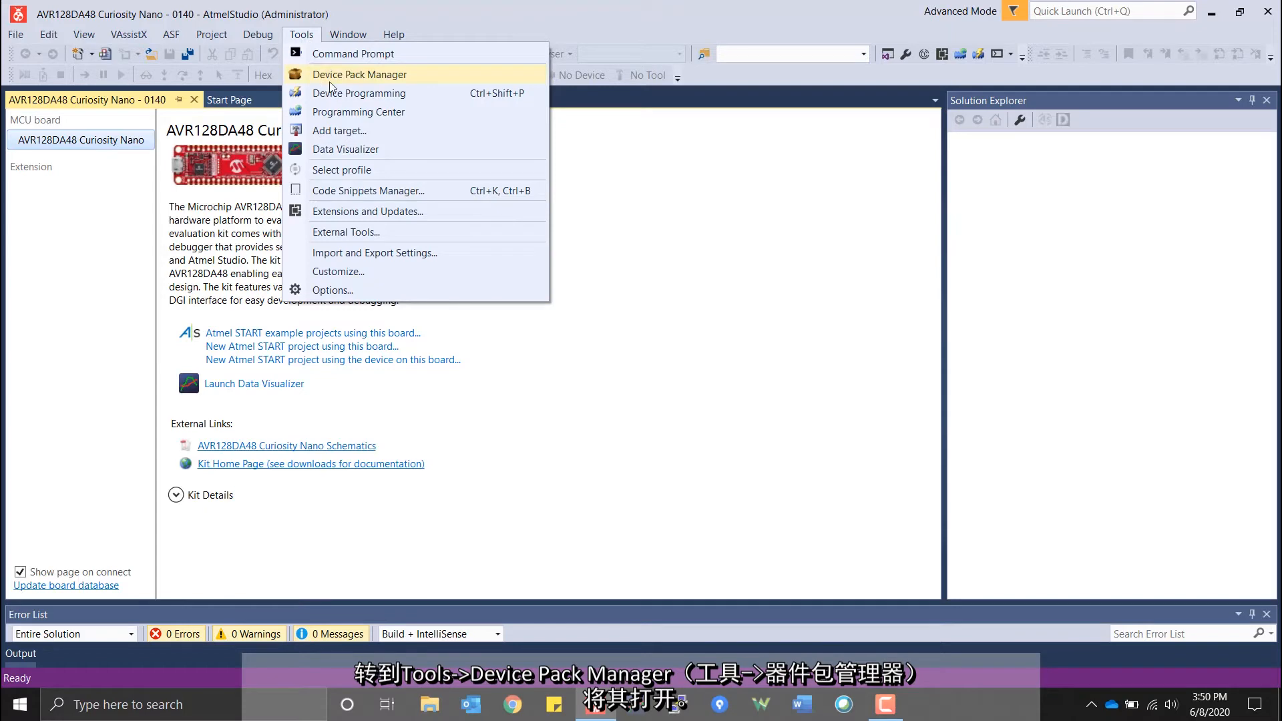
Open the Device Pack Manager and check the status and versions of the AVR-Dx_DFP pack
click(330, 81)
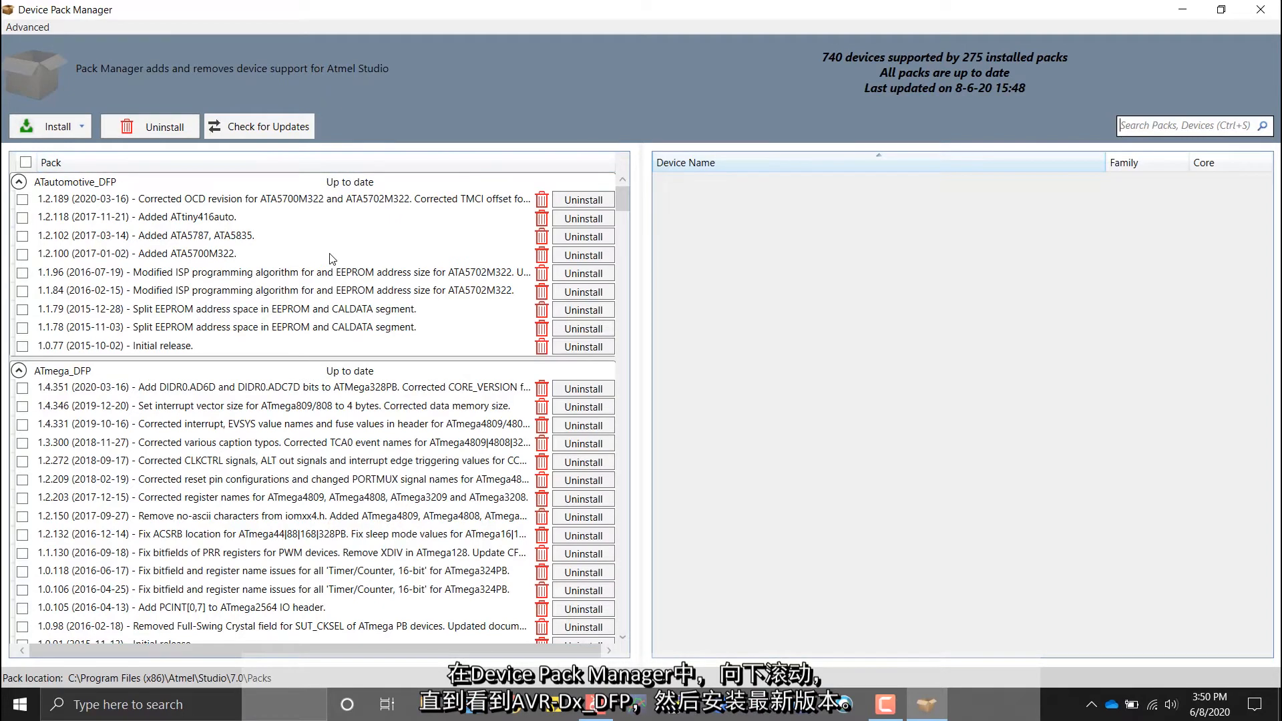
scroll(332, 259, down, 5)
scroll(332, 259, down, 5)
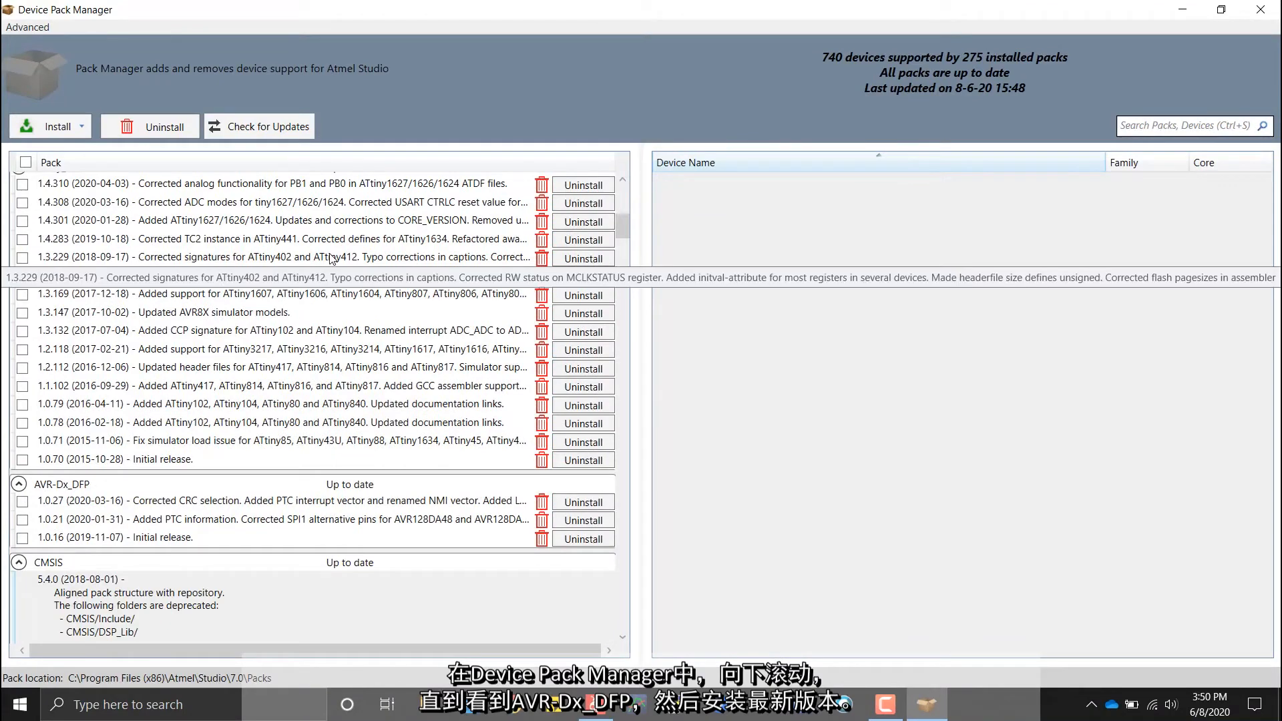
scroll(240, 342, down, 2)
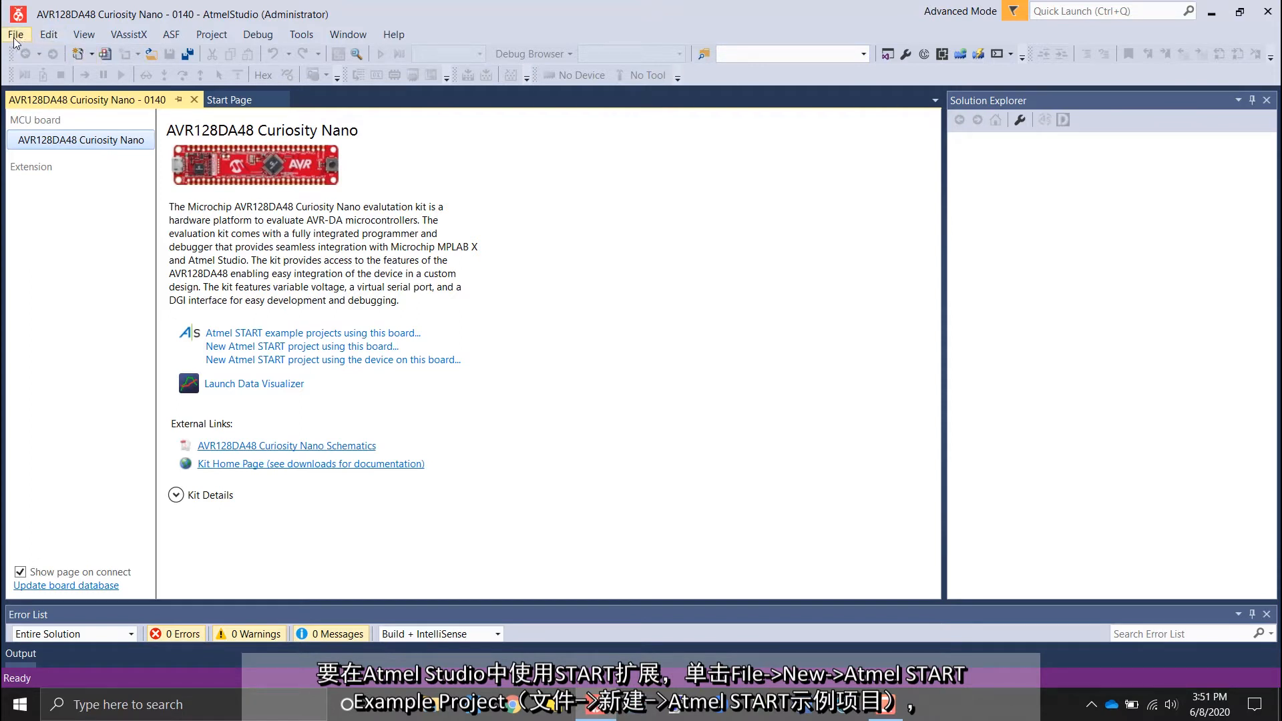
Start a new Atmel START example project and filter the examples by the AVR128DA48 Curiosity Nano board
click(16, 38)
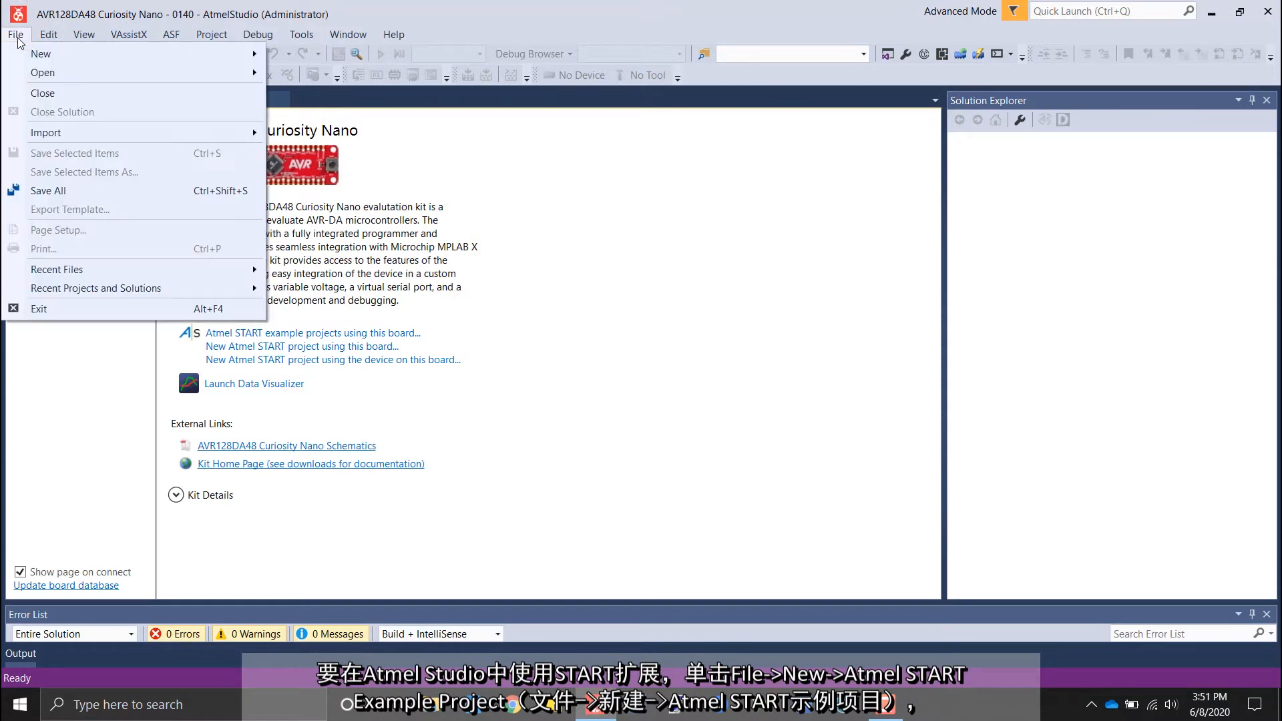
mouse_move(38, 54)
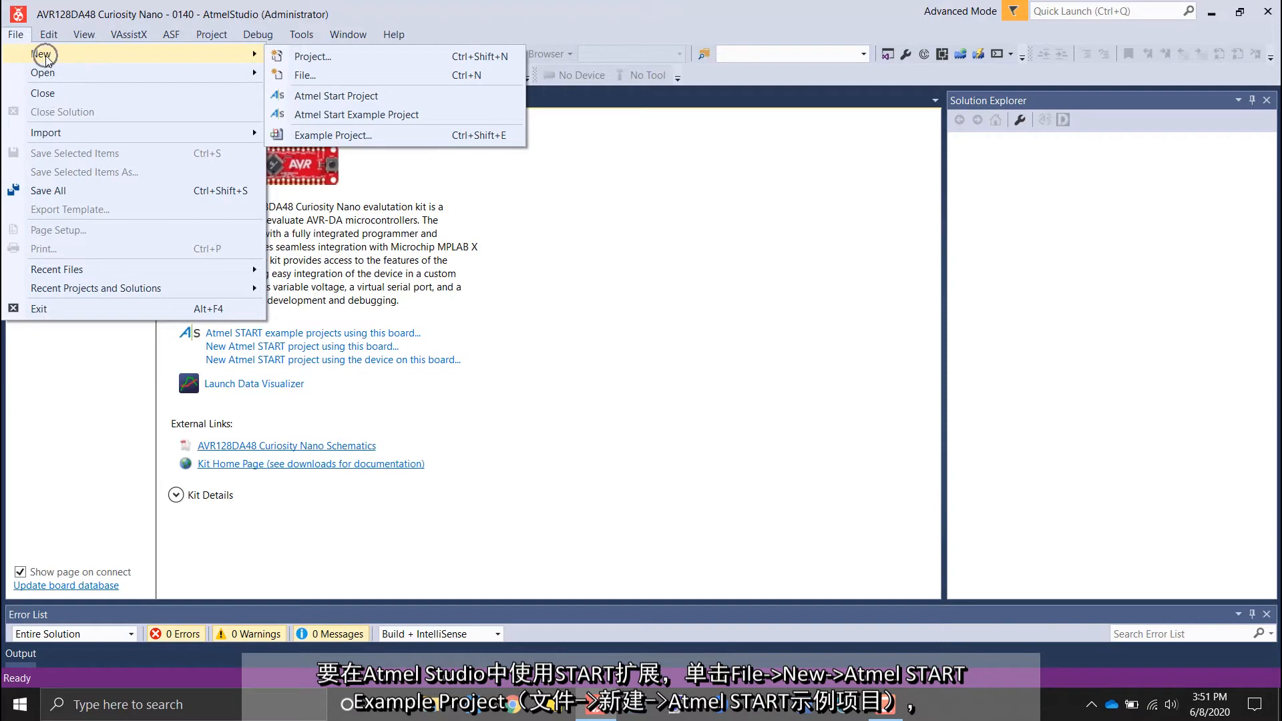
click(344, 120)
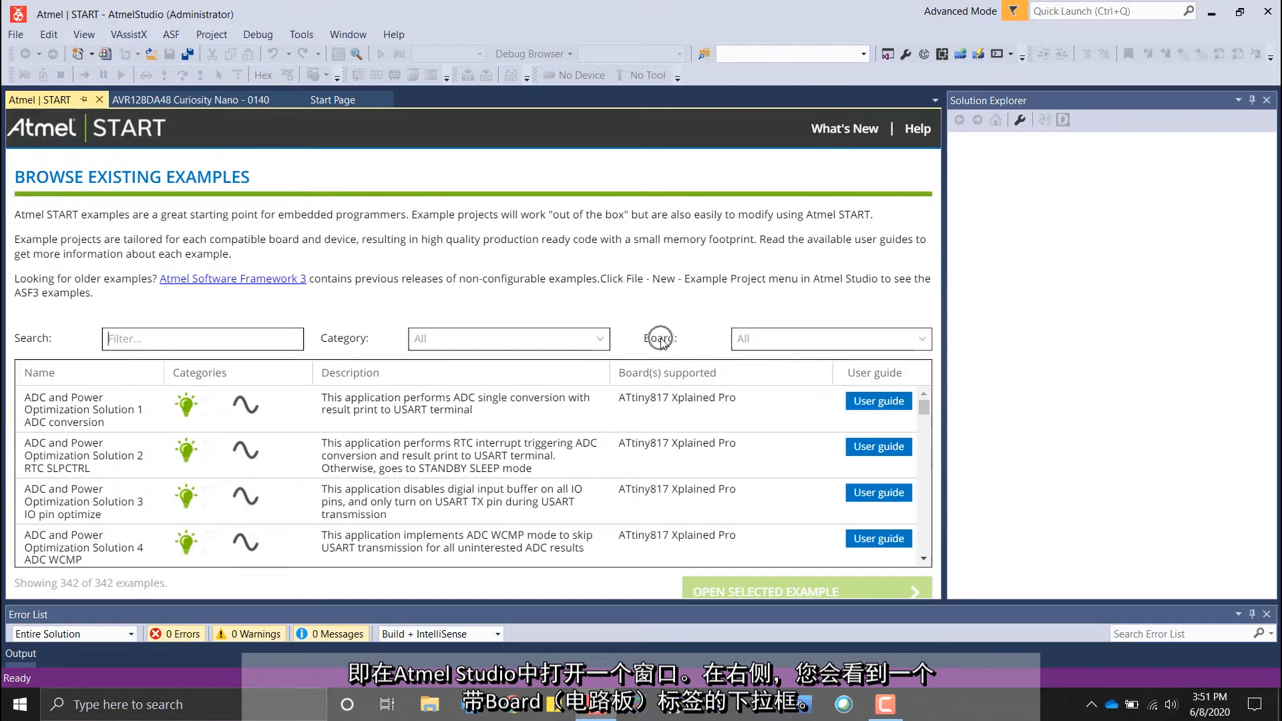
click(921, 346)
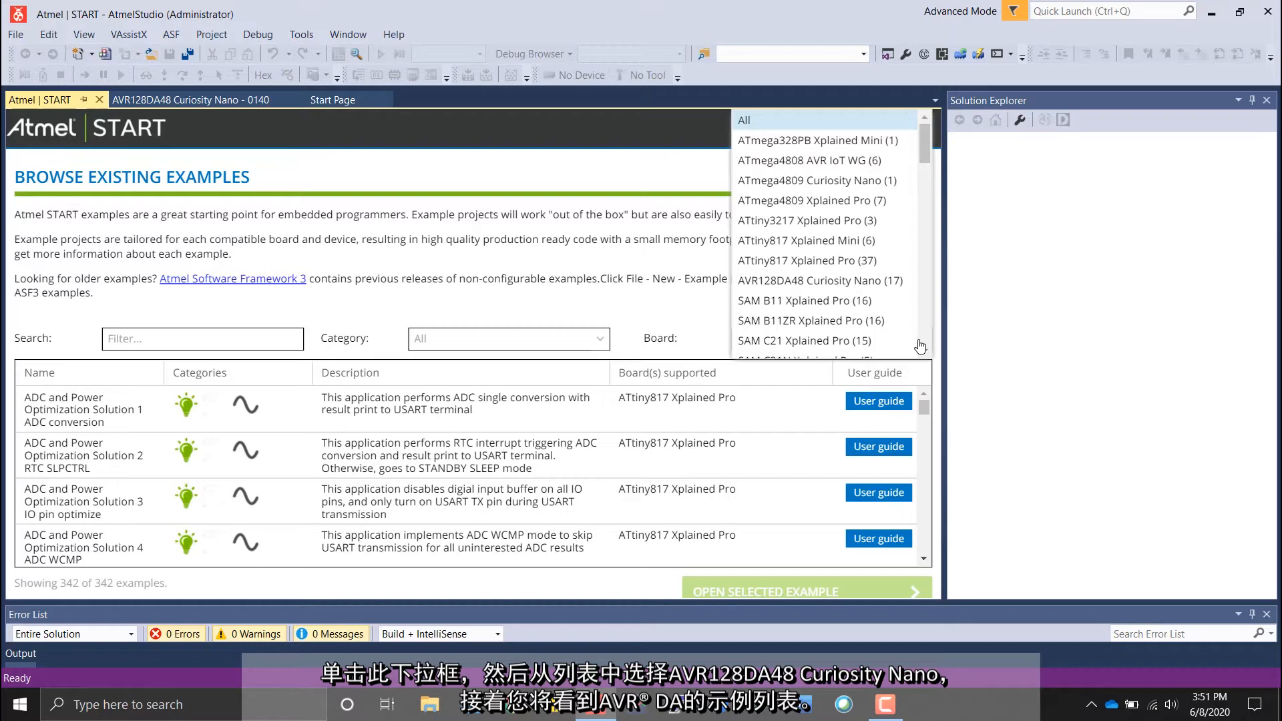
click(794, 287)
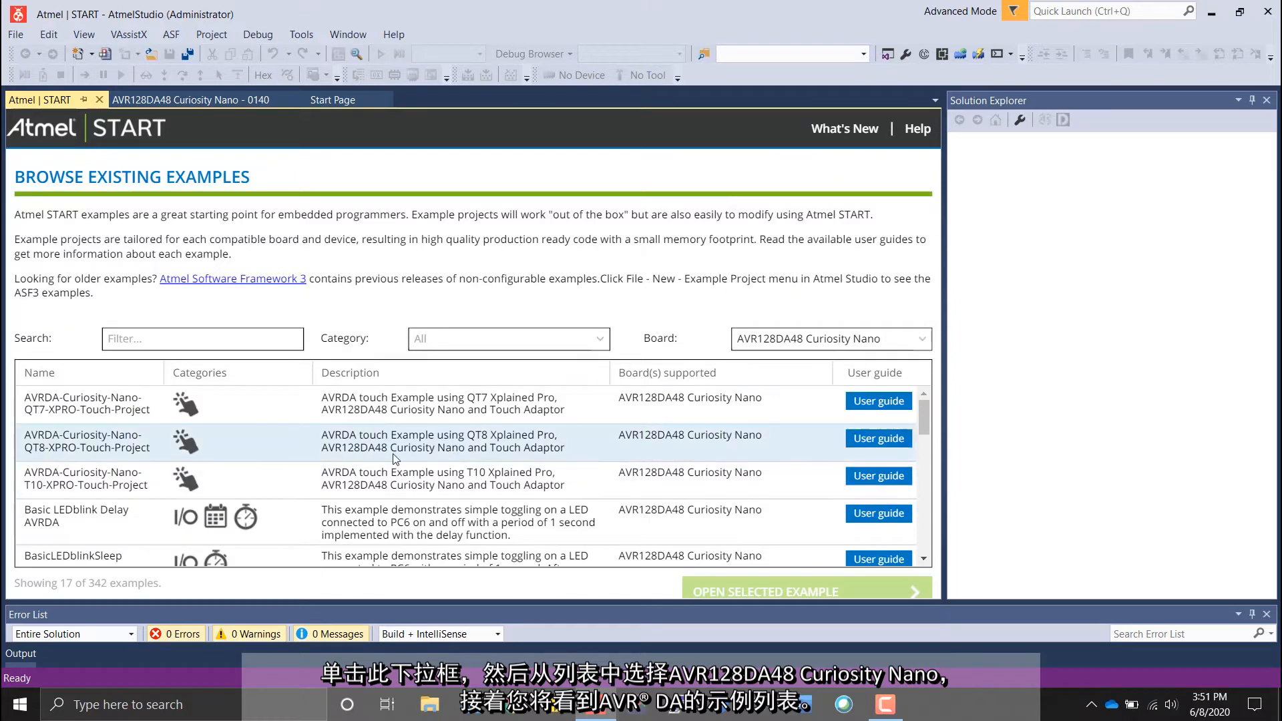
Open the "LEDblink with timer Interrupt AVRDA" example from the filtered list
scroll(395, 459, down, 5)
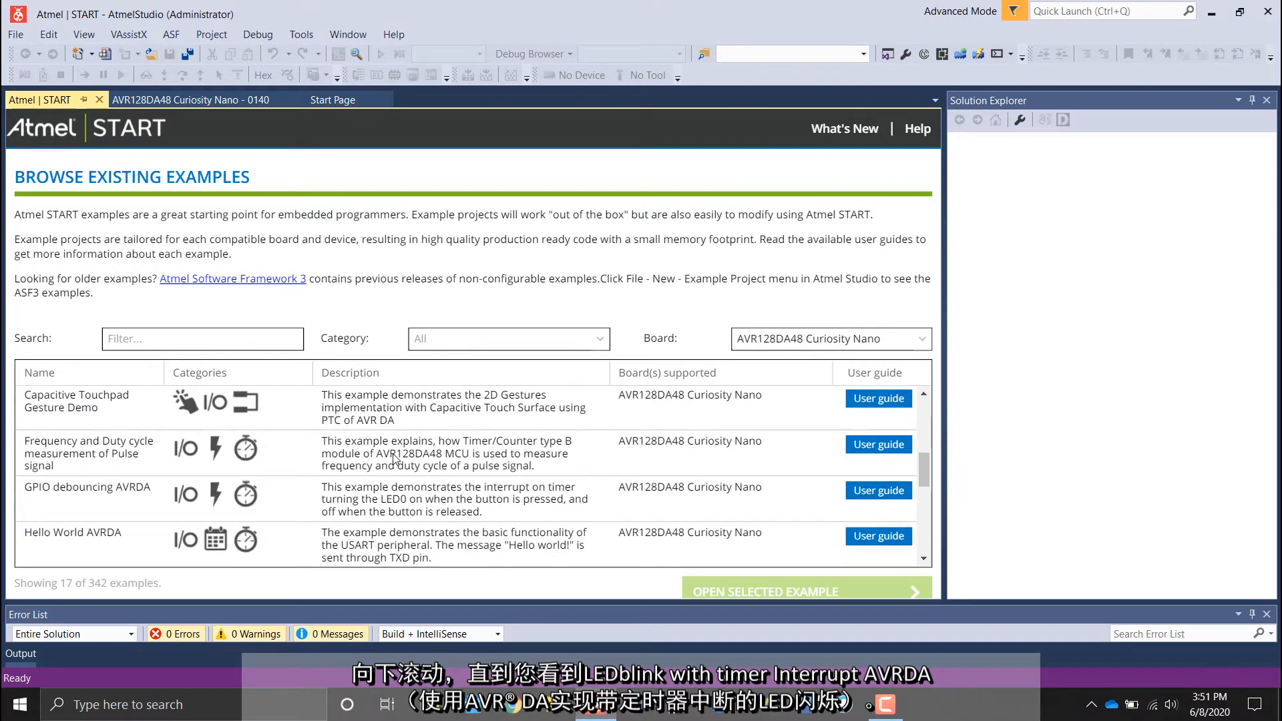
scroll(395, 459, down, 3)
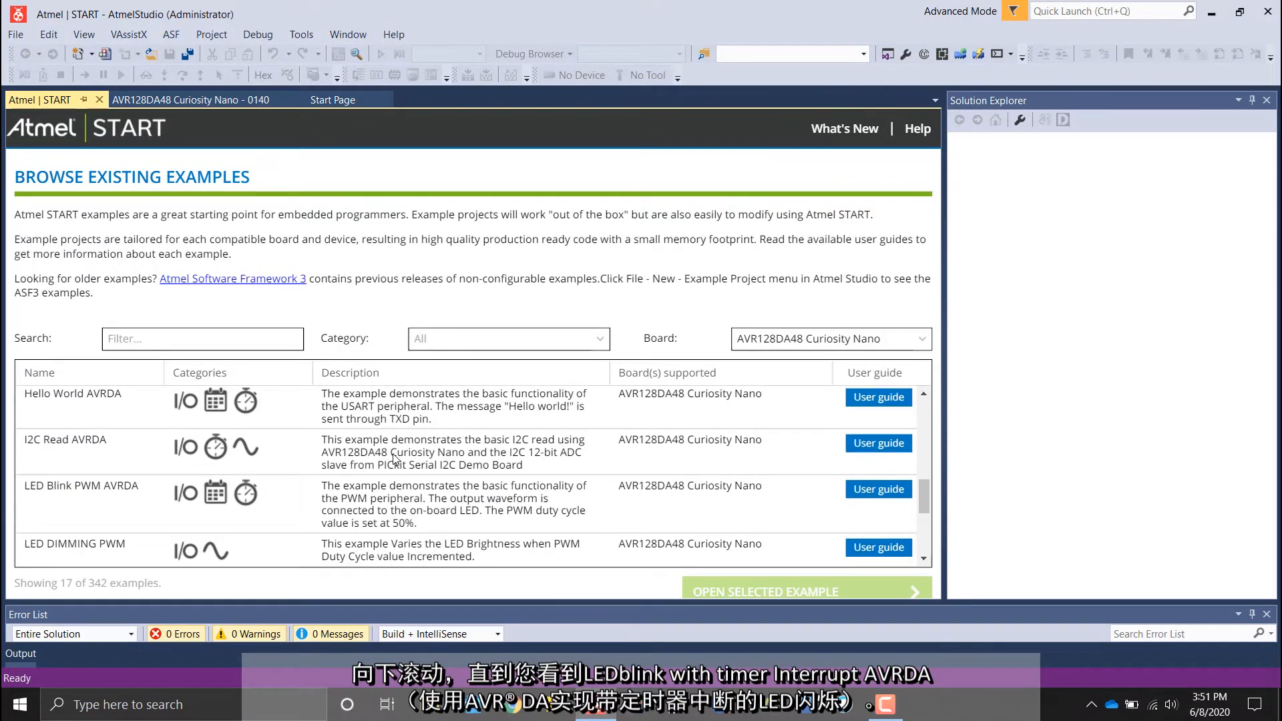
scroll(395, 459, down, 3)
click(85, 494)
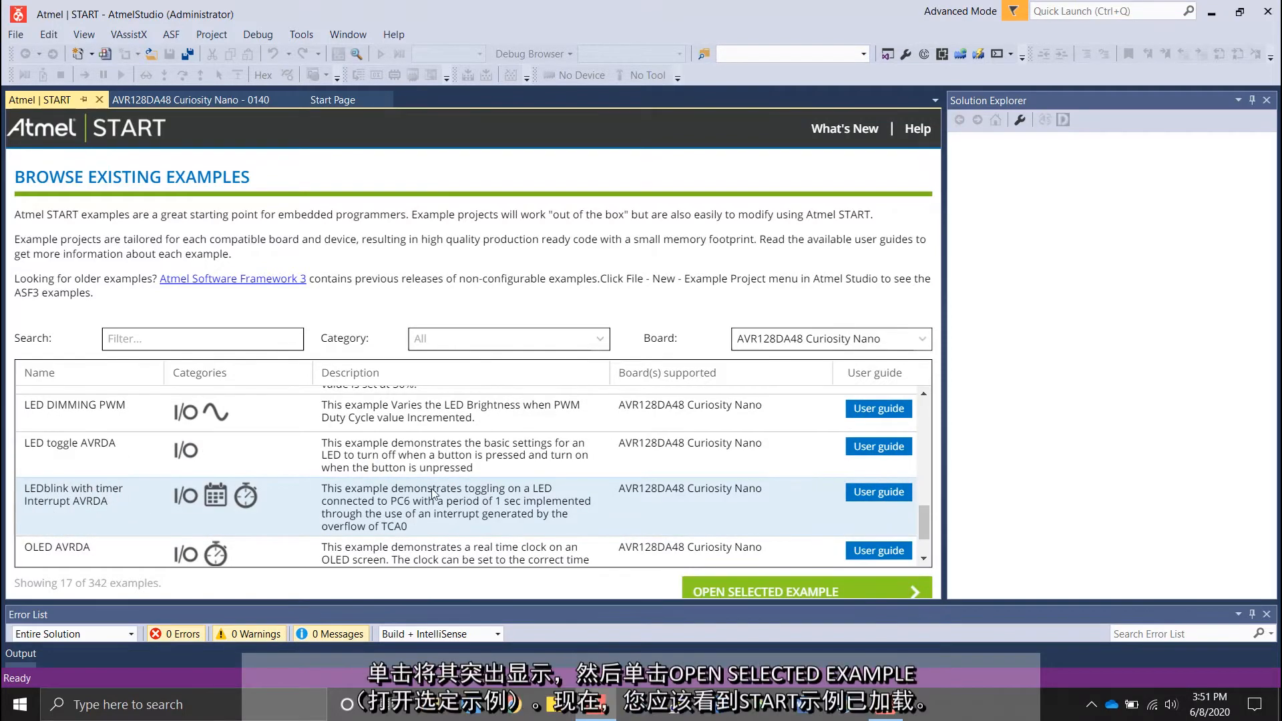
click(714, 586)
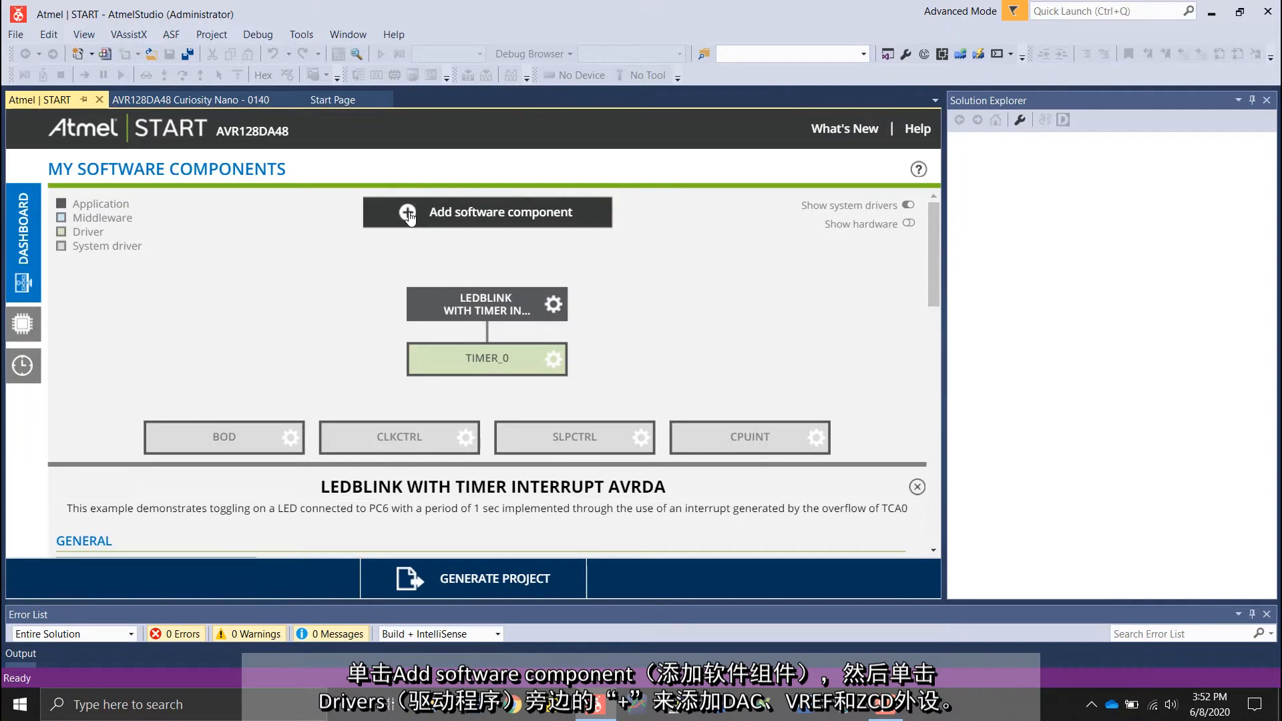
Add the DAC, VREF and ZCD drivers to the project as software components
click(408, 213)
click(253, 228)
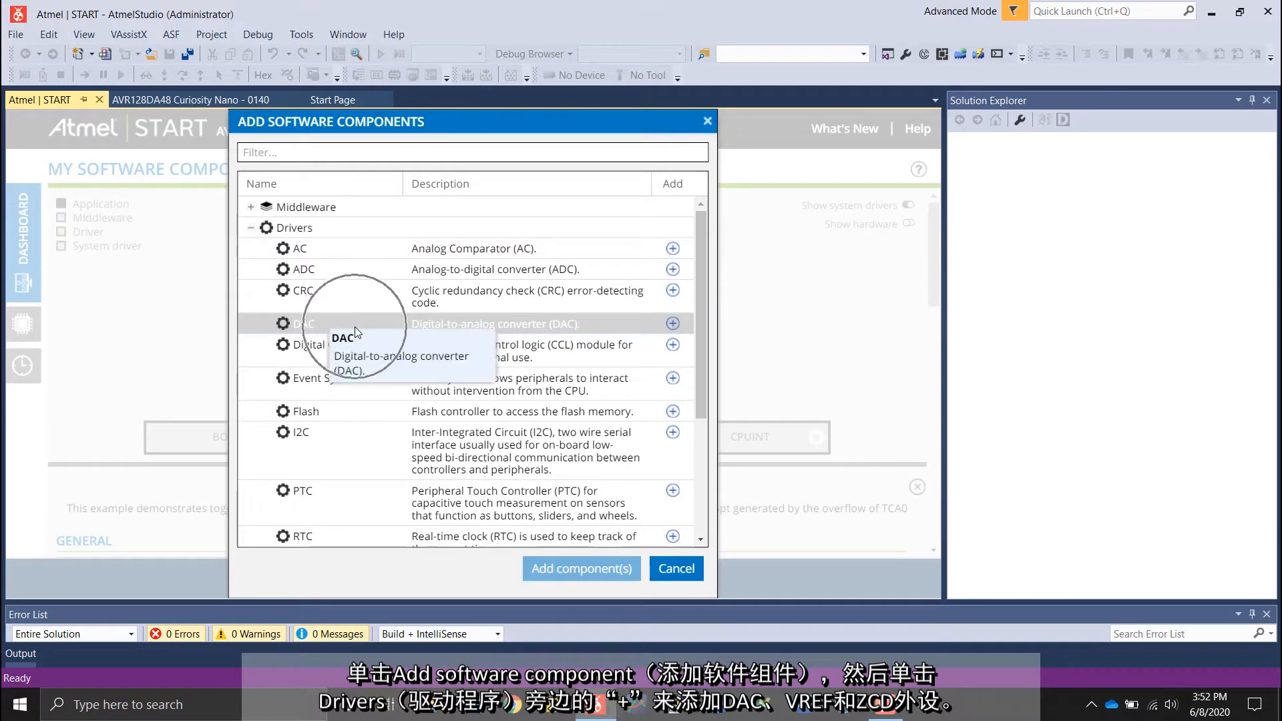
click(673, 323)
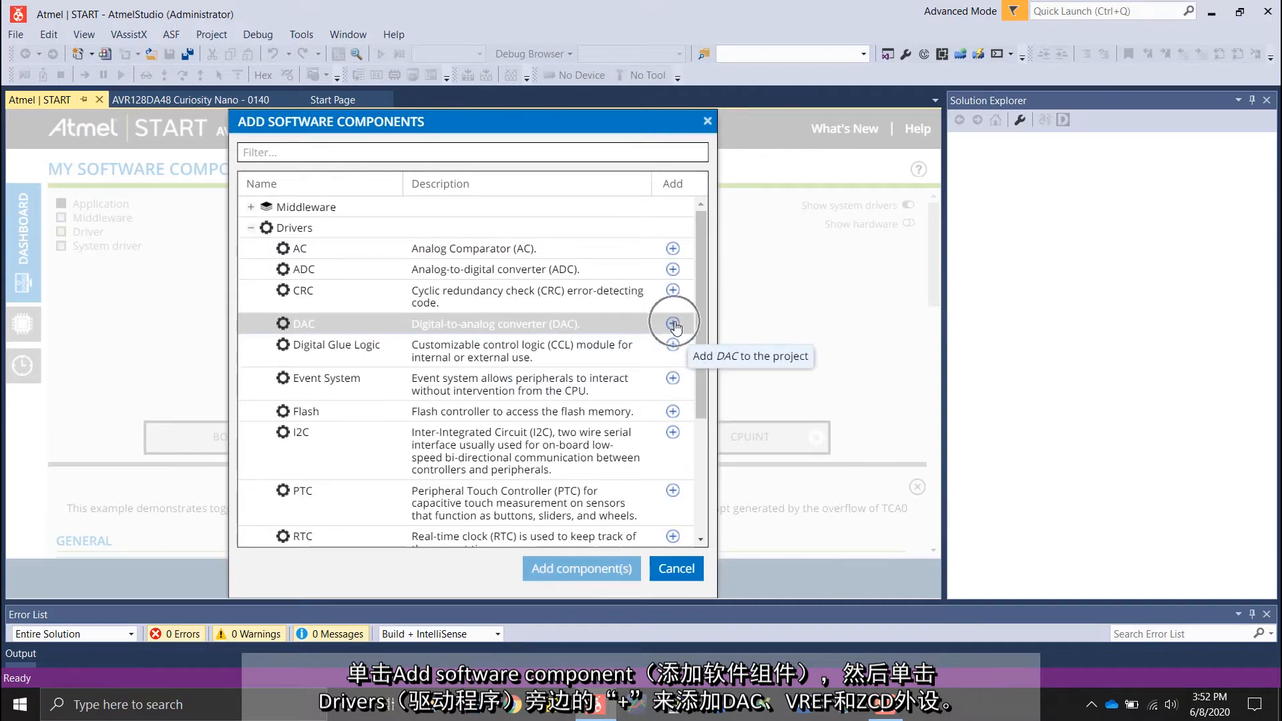
scroll(613, 340, down, 5)
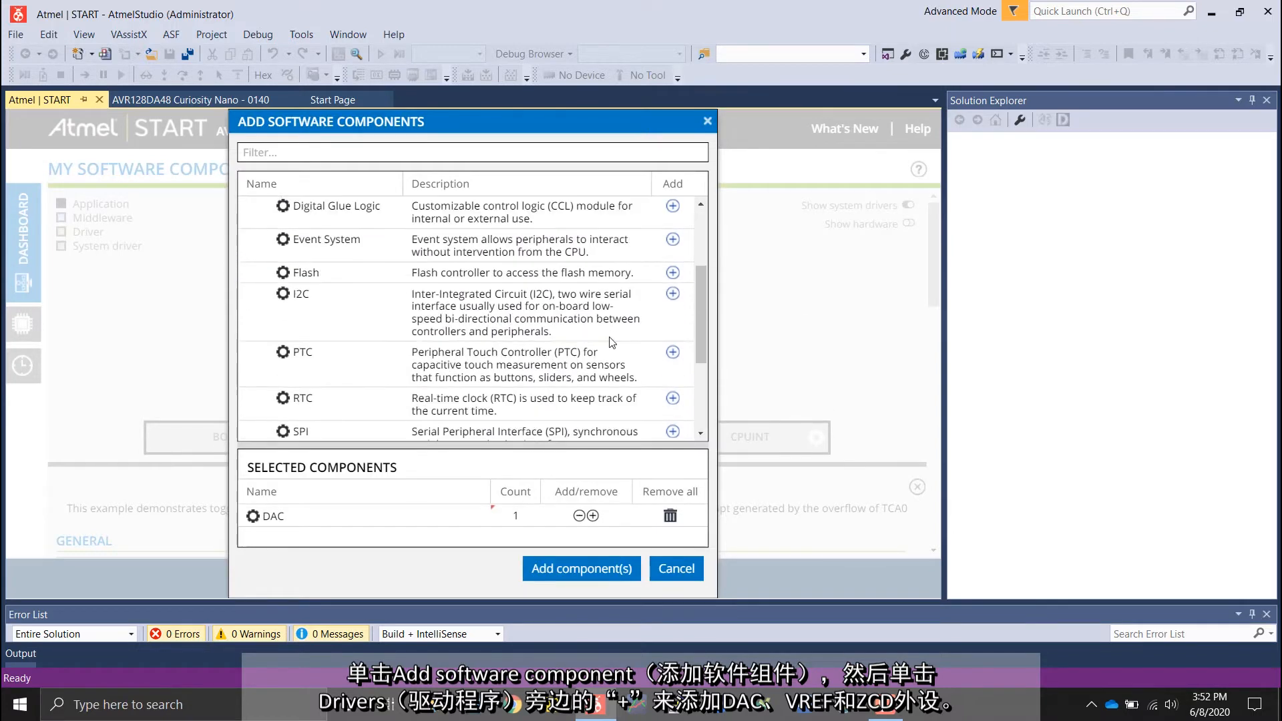
scroll(609, 342, down, 1)
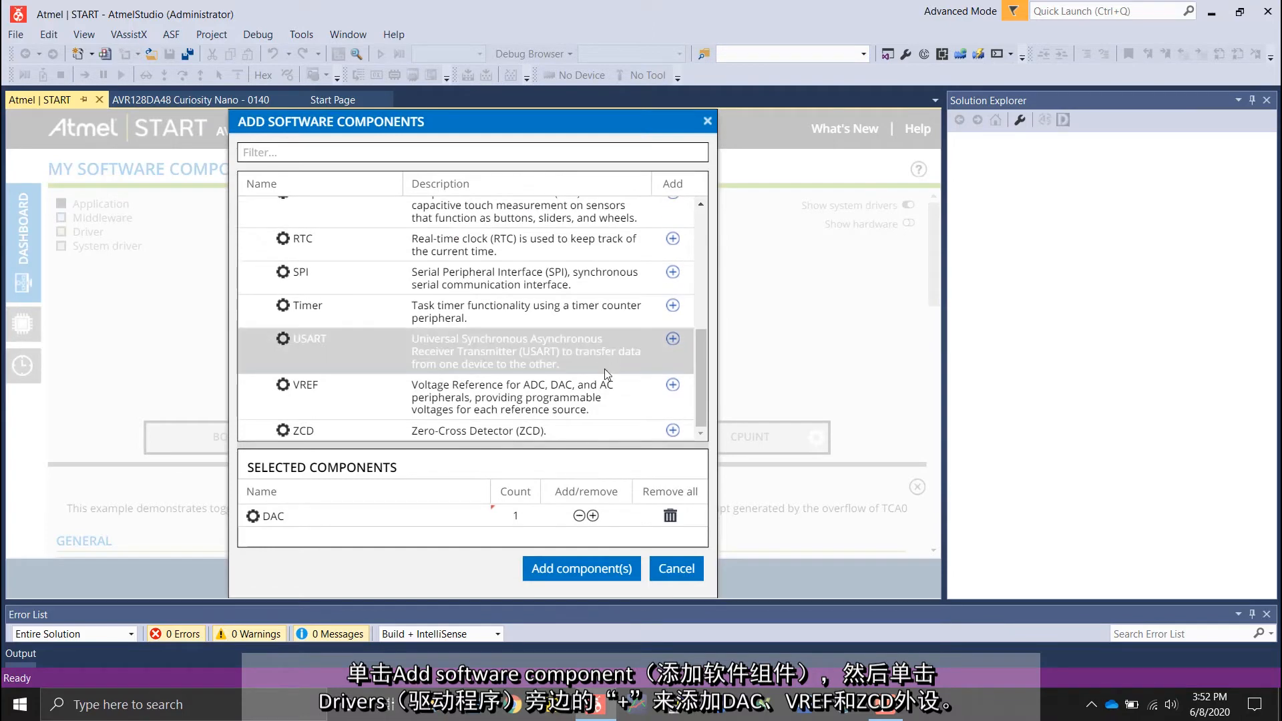
click(673, 386)
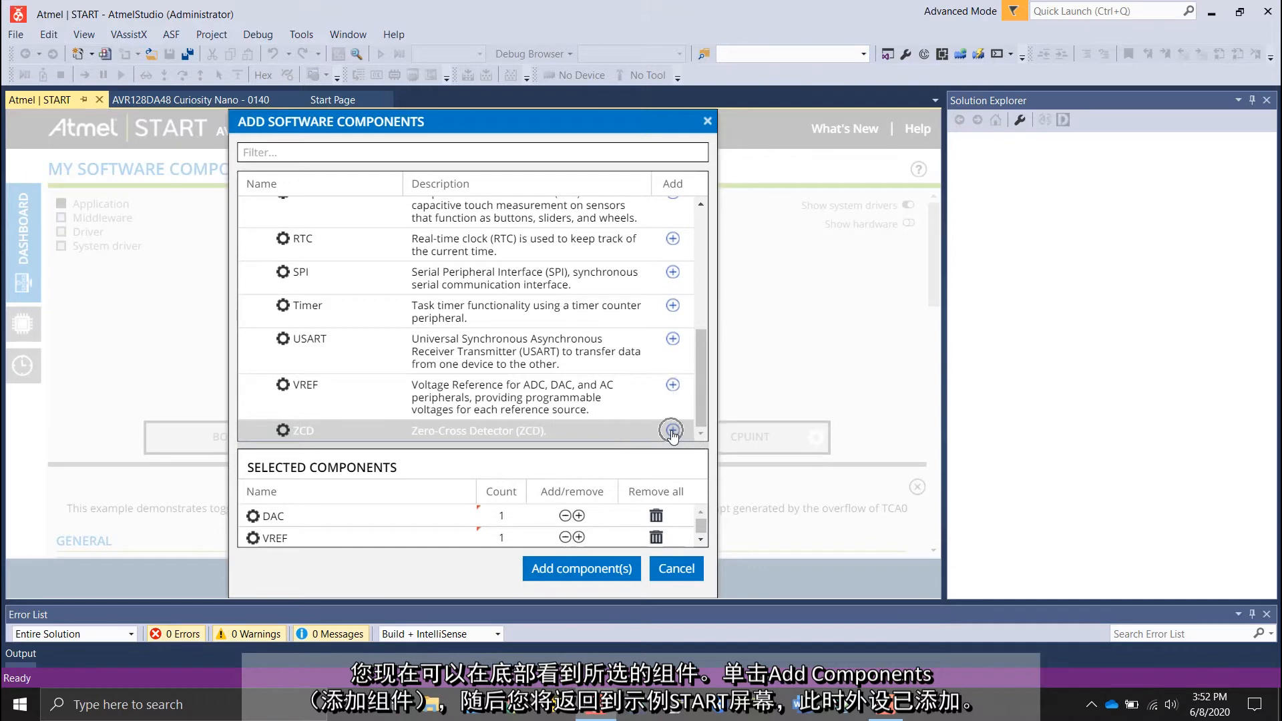
drag(474, 445, 474, 391)
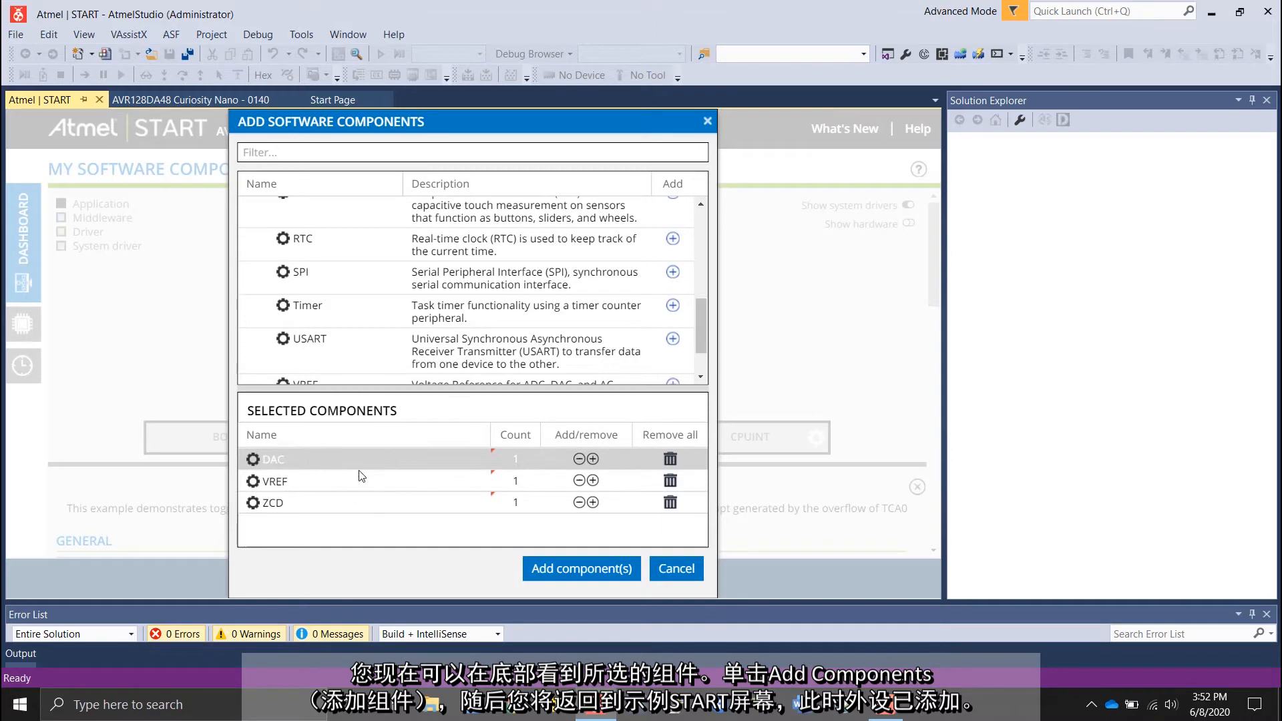
click(555, 569)
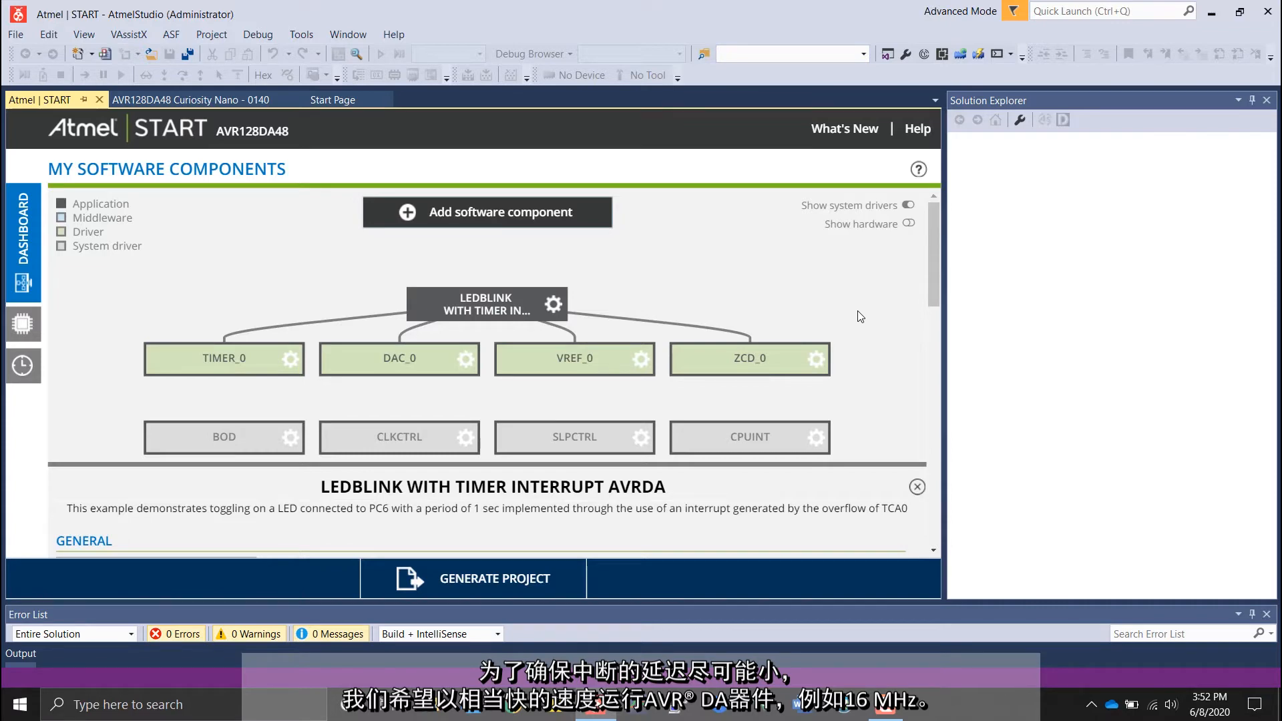
Configure CLKCTRL to use the internal high-frequency oscillator as main clock with a frequency select of 16 MHz
click(403, 442)
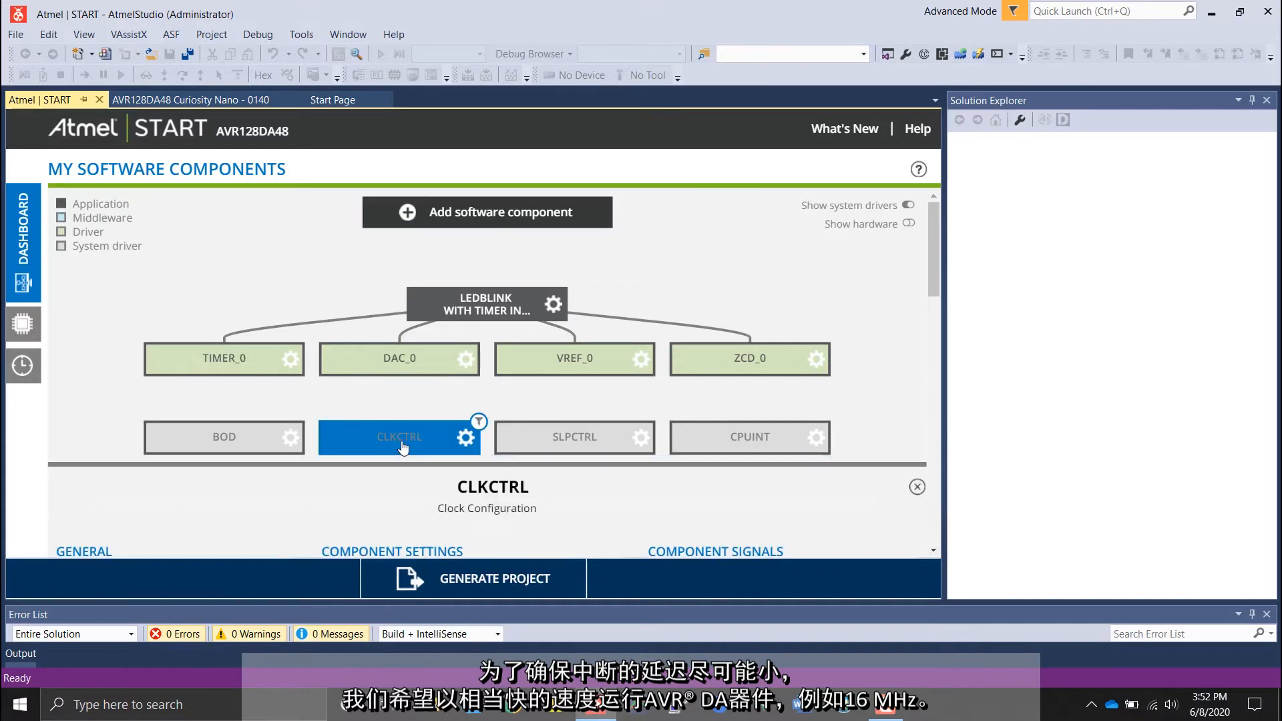
scroll(879, 358, down, 4)
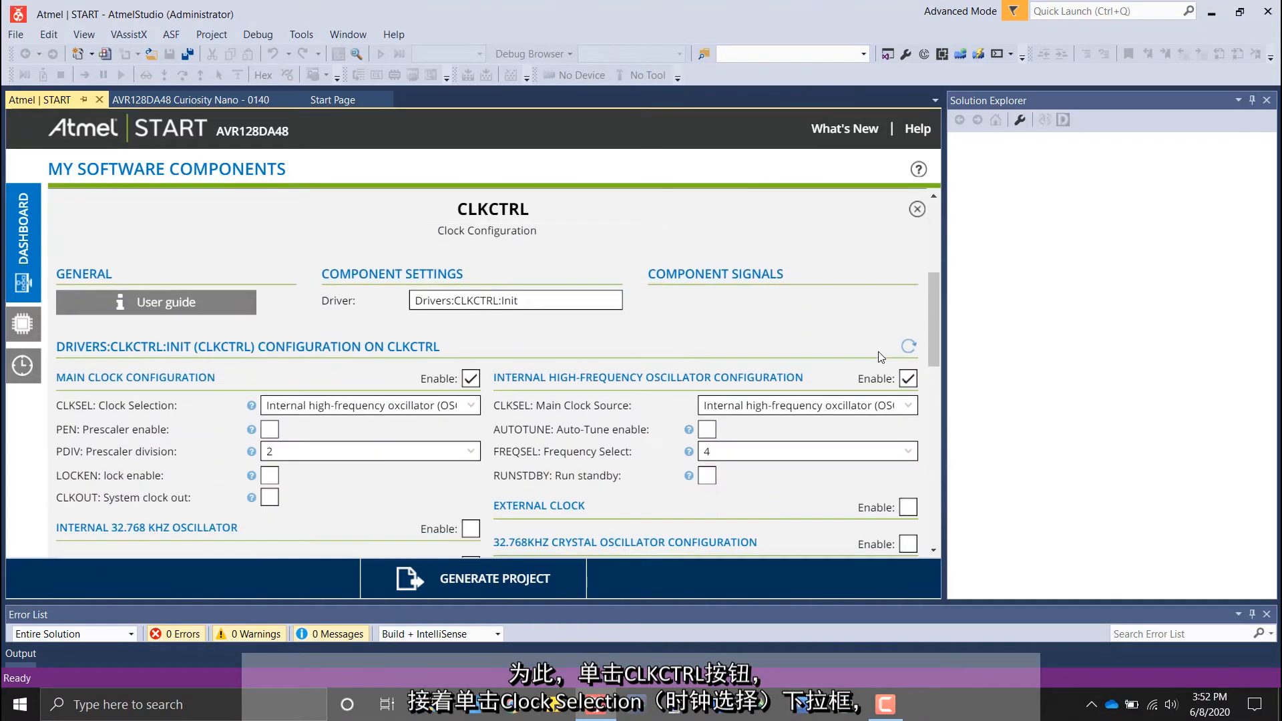
click(387, 405)
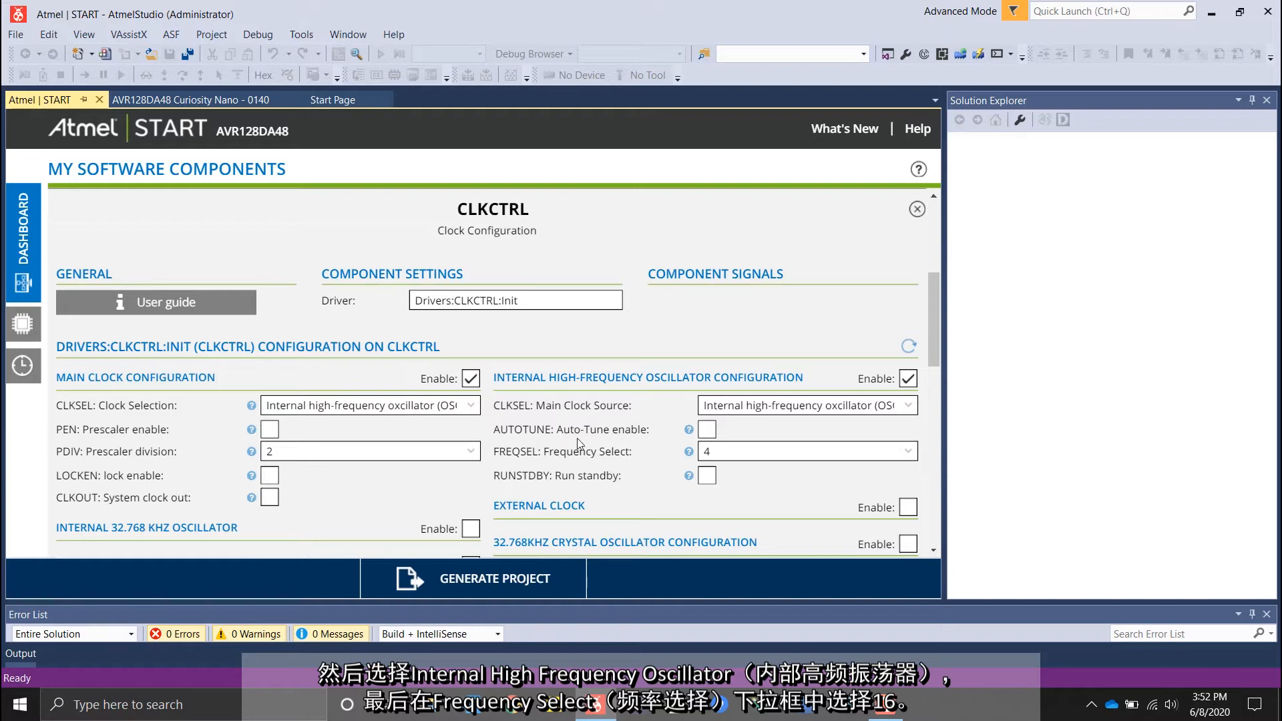
click(715, 454)
click(725, 395)
Set the clock selection of the TIMER_0 component to System Clock / 8
scroll(618, 347, up, 5)
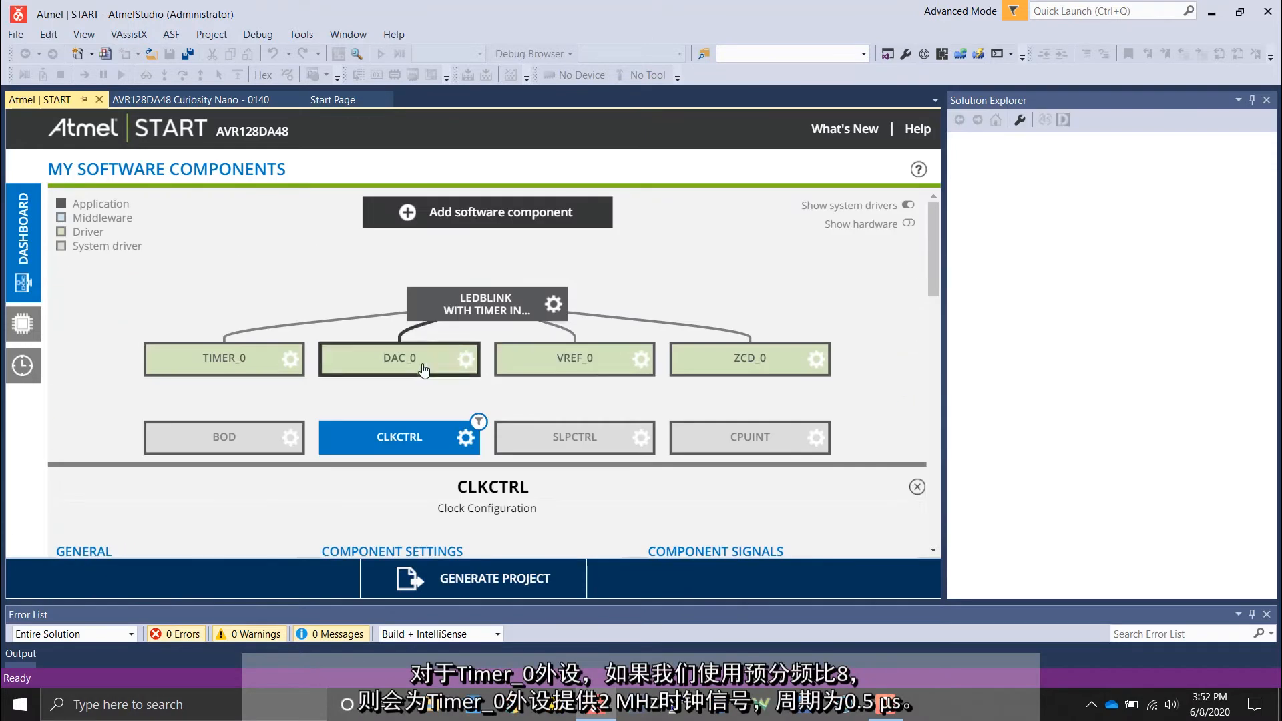
mouse_move(217, 375)
click(217, 374)
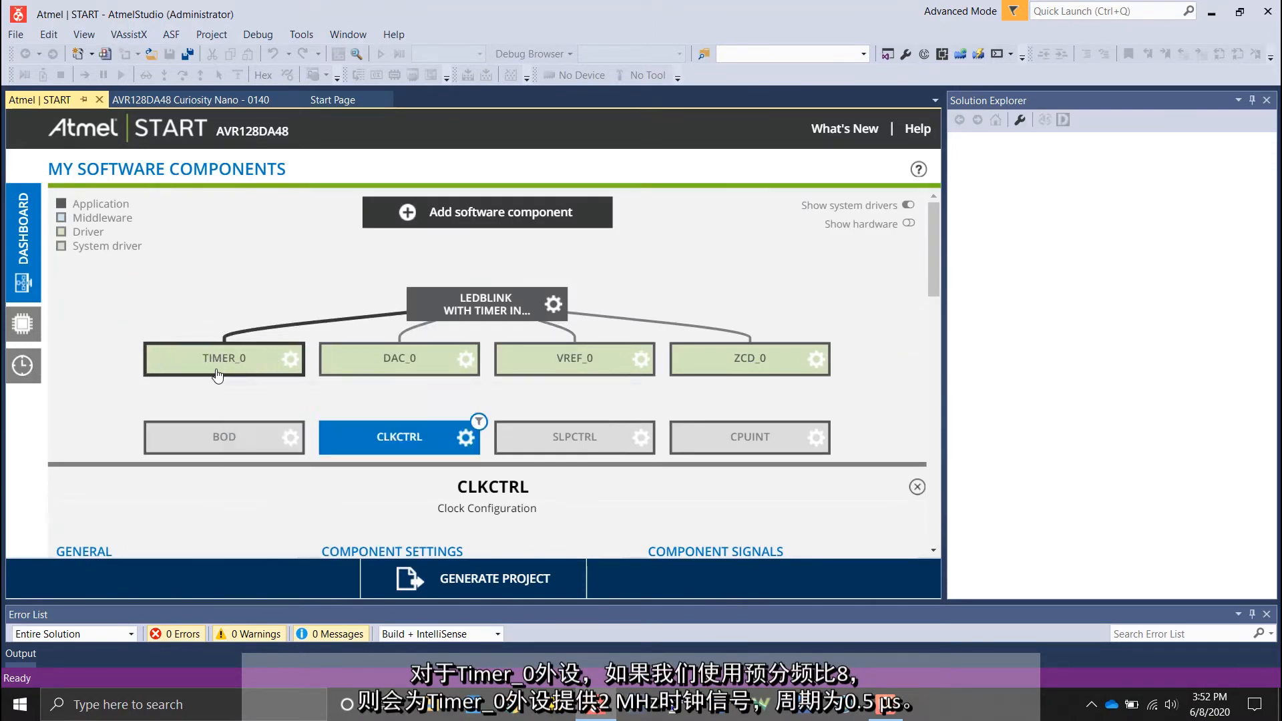
scroll(337, 389, down, 2)
scroll(337, 390, down, 2)
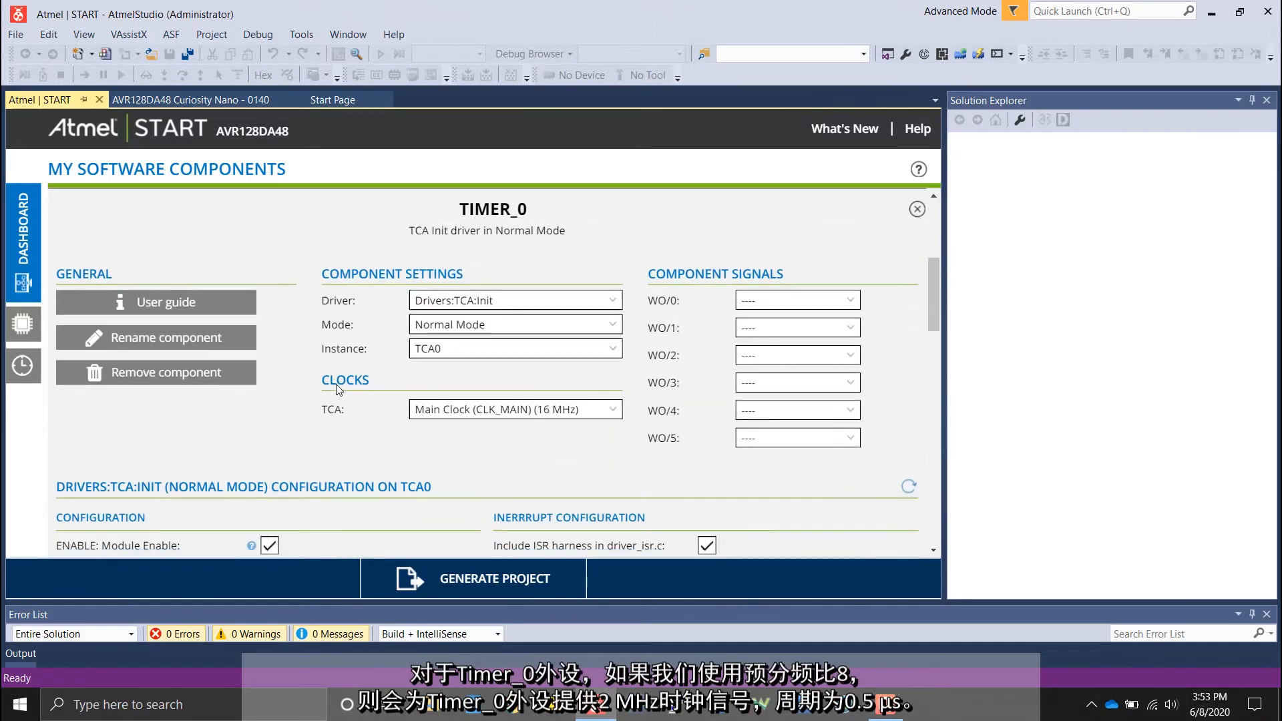
scroll(341, 386, down, 4)
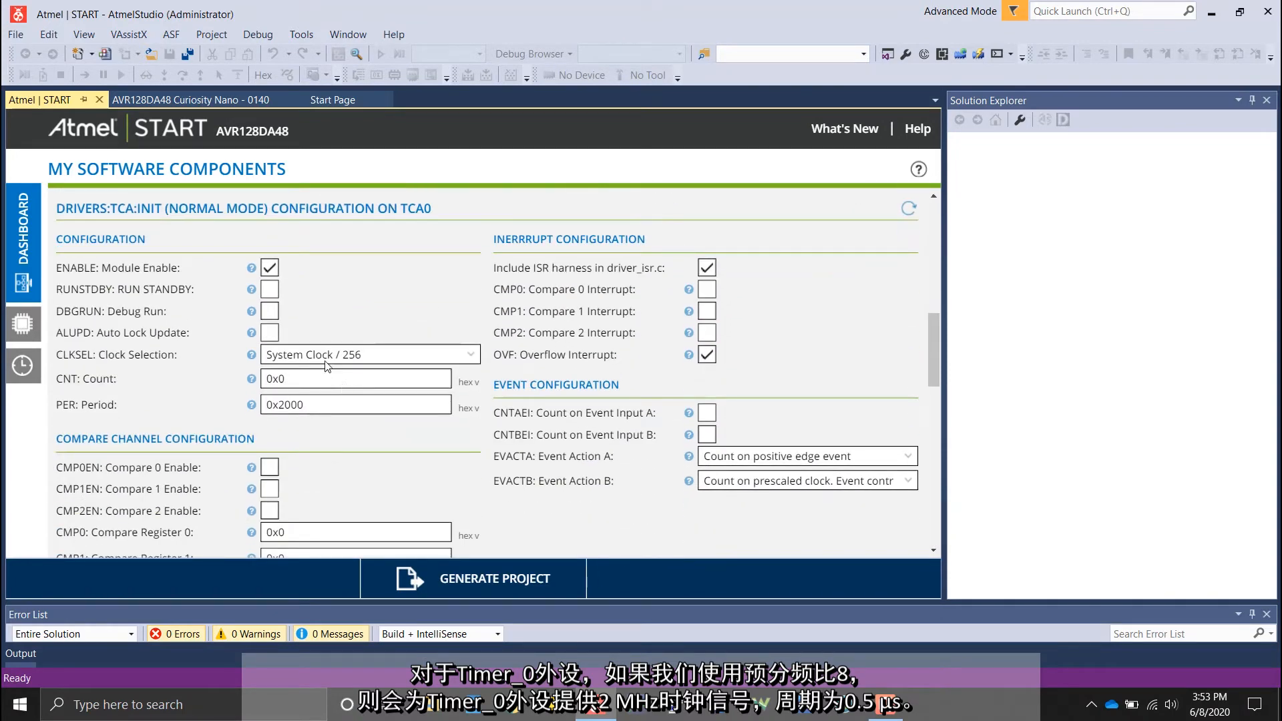
click(323, 359)
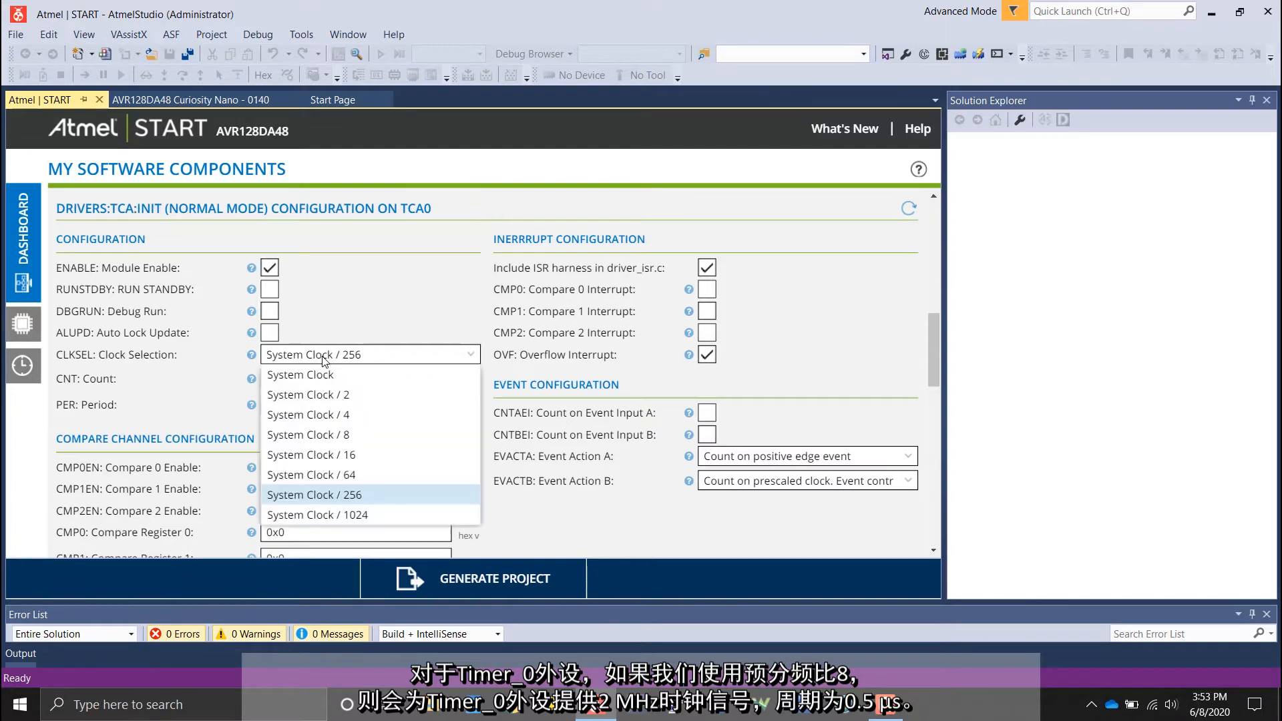
click(323, 434)
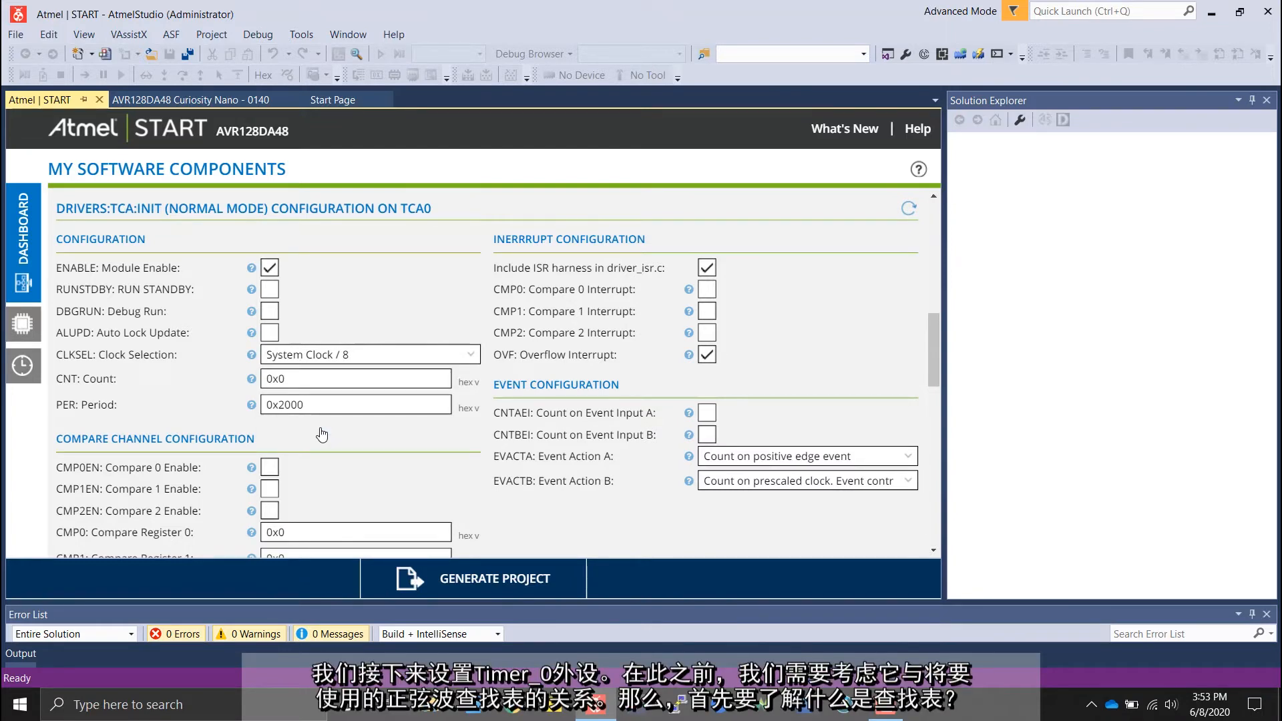